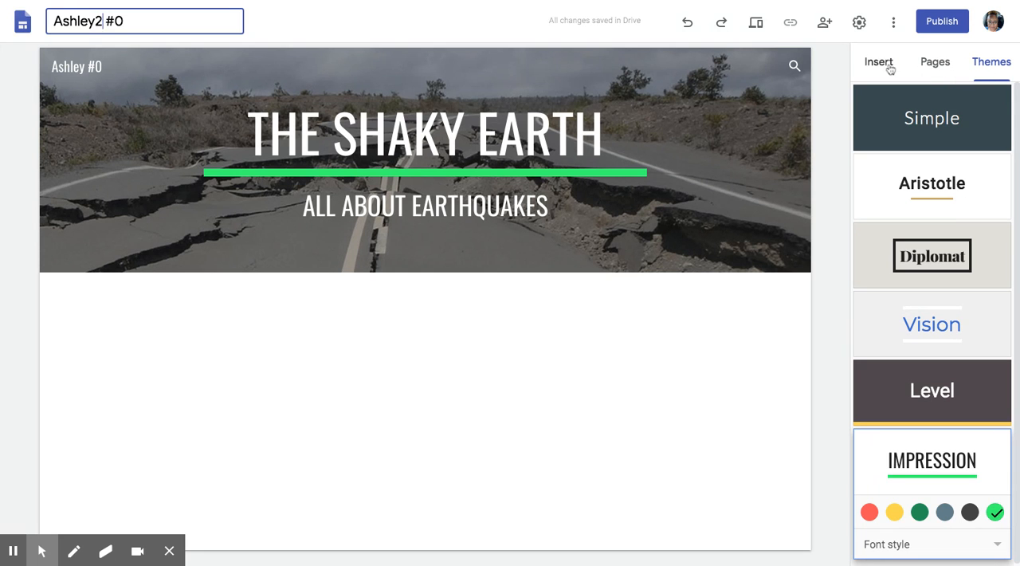
- Add a new page to the site named "Where in the World is it Shaking?"
click(937, 67)
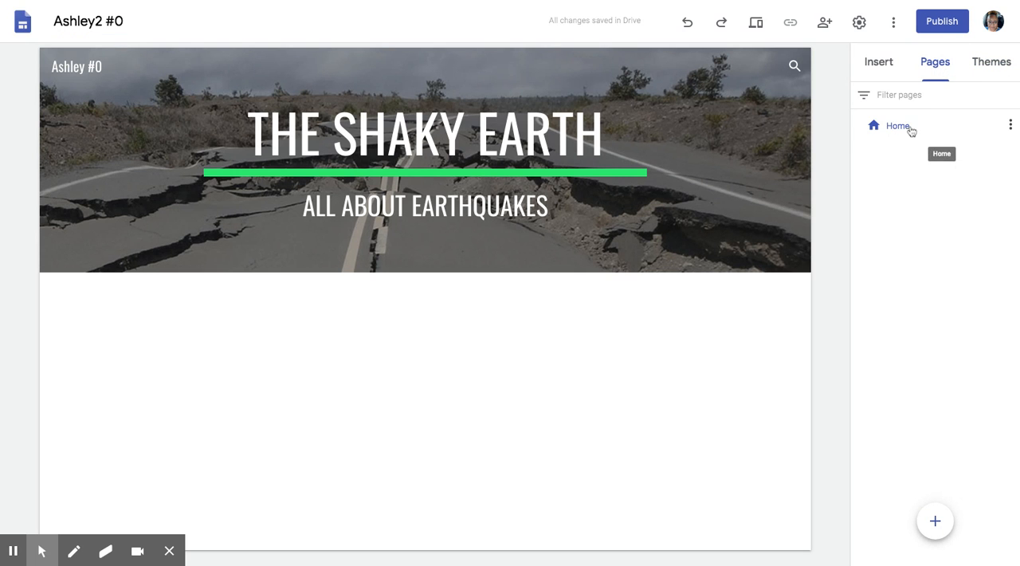
mouse_move(438, 93)
click(936, 521)
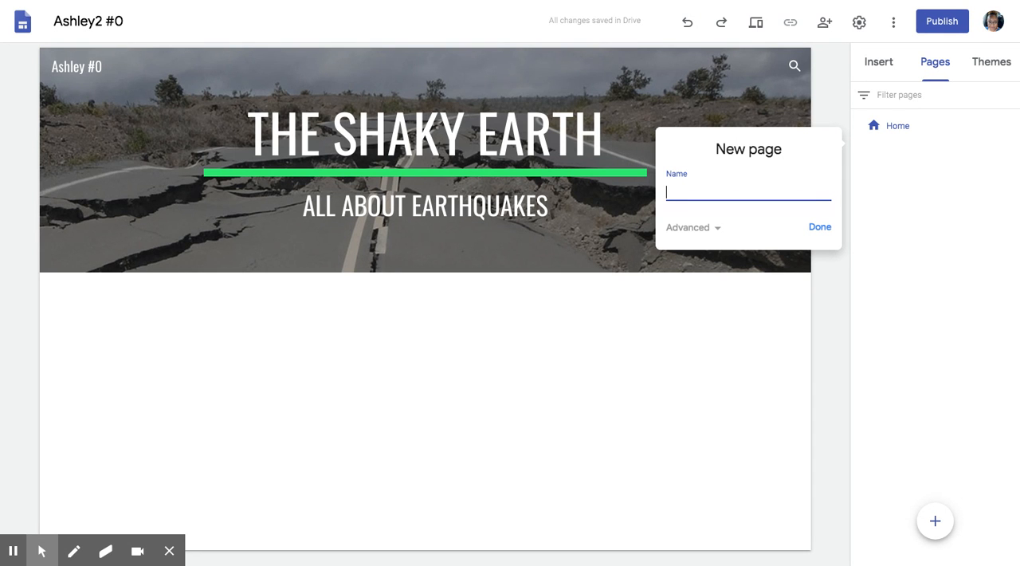
text(Where in the World)
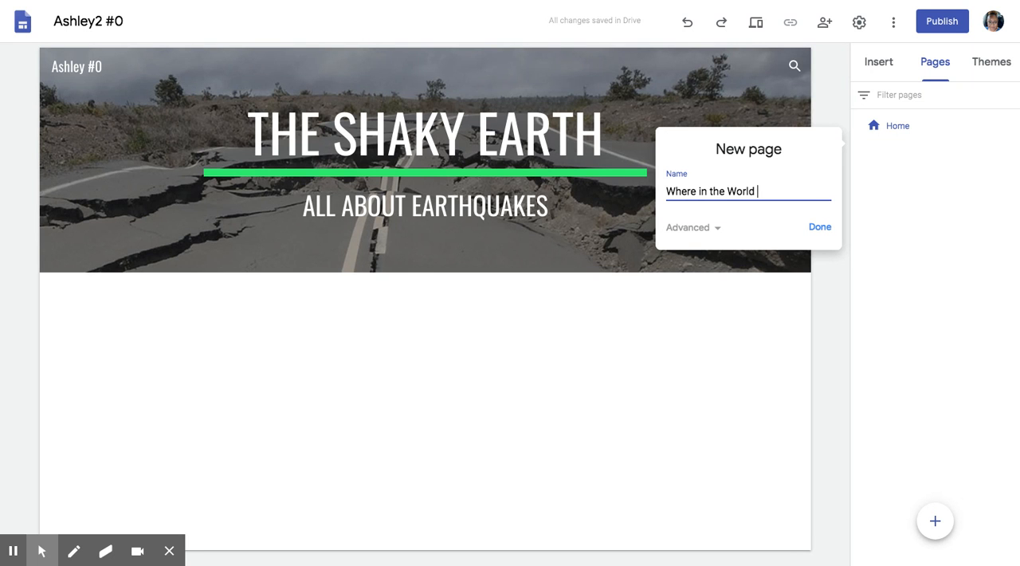
text(is it Shaking?)
click(823, 230)
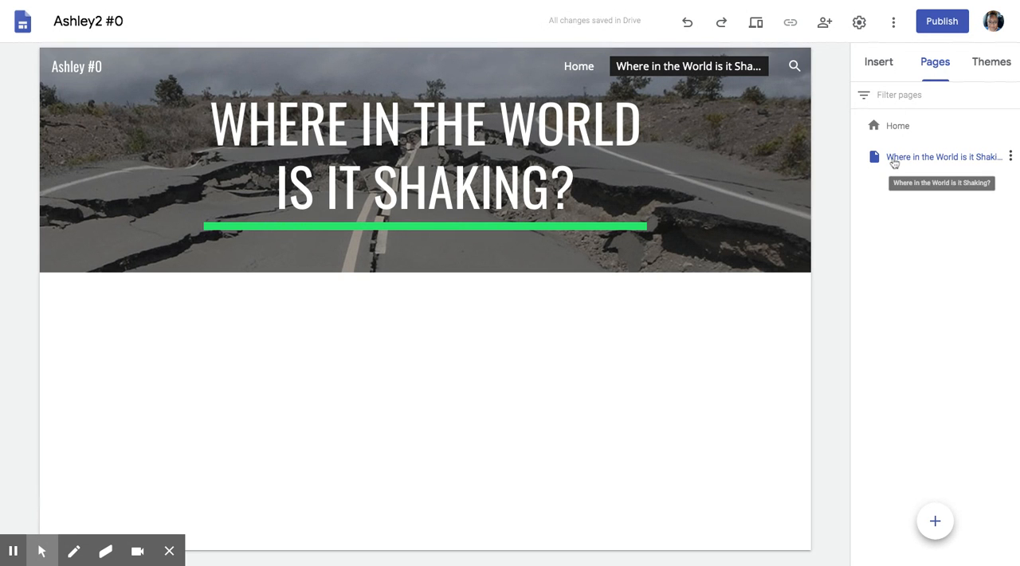
- Add another page named "Major Destruction"
mouse_move(933, 524)
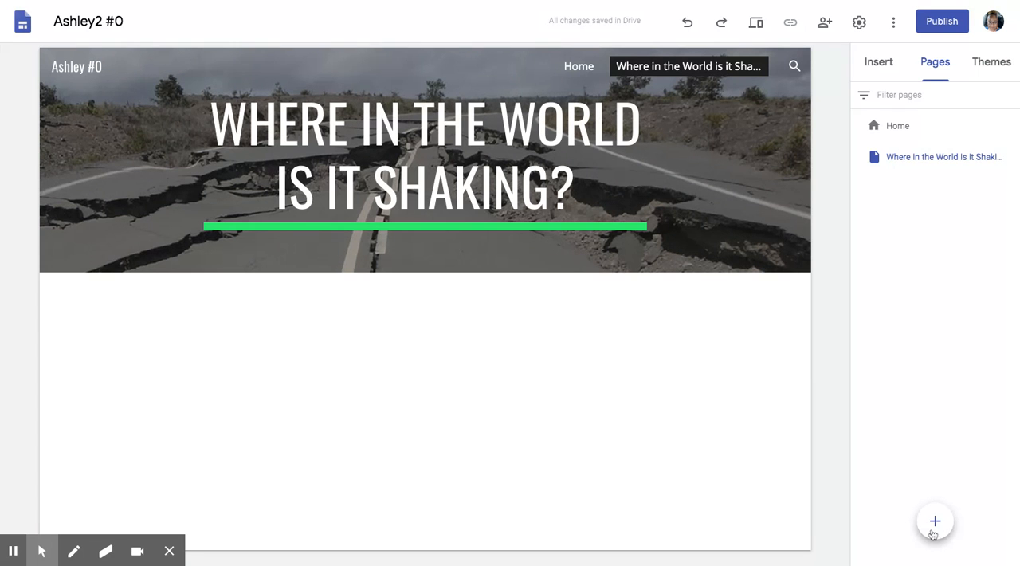
click(935, 521)
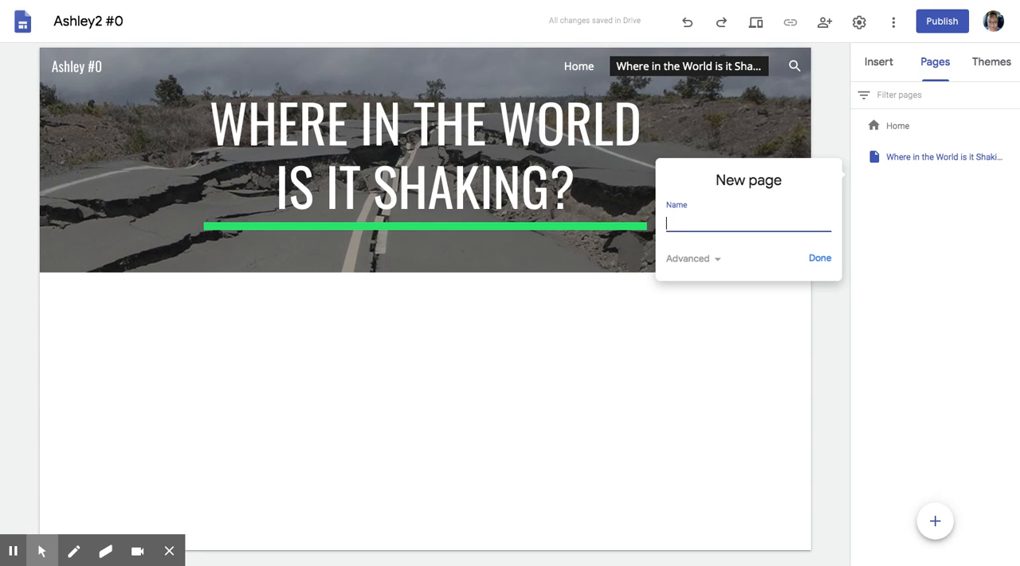
text(Major destruction)
click(703, 223)
key(BackSpace)
text(D)
click(819, 259)
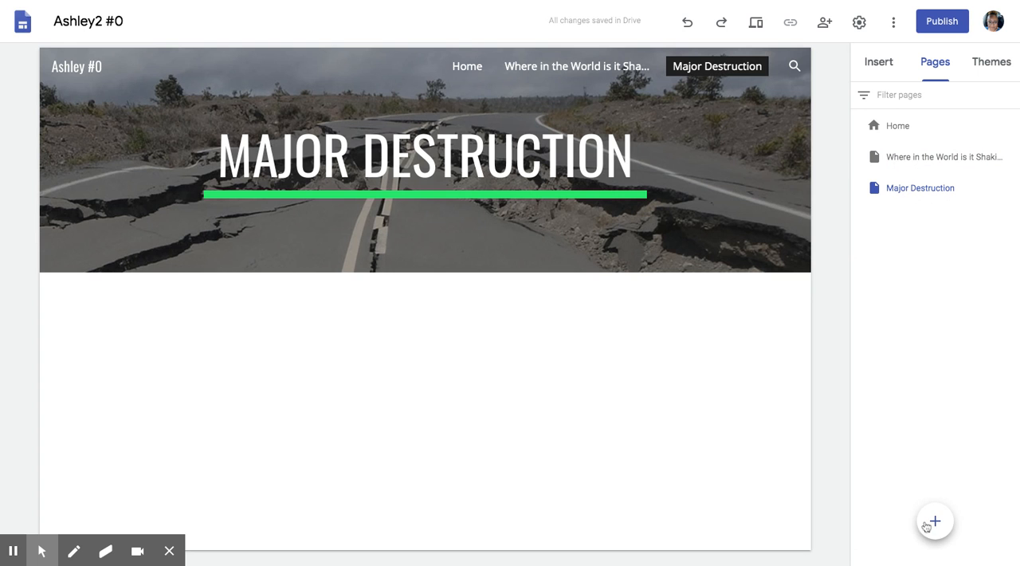
- Add another page named "Shaky Steps"
mouse_move(937, 521)
click(938, 527)
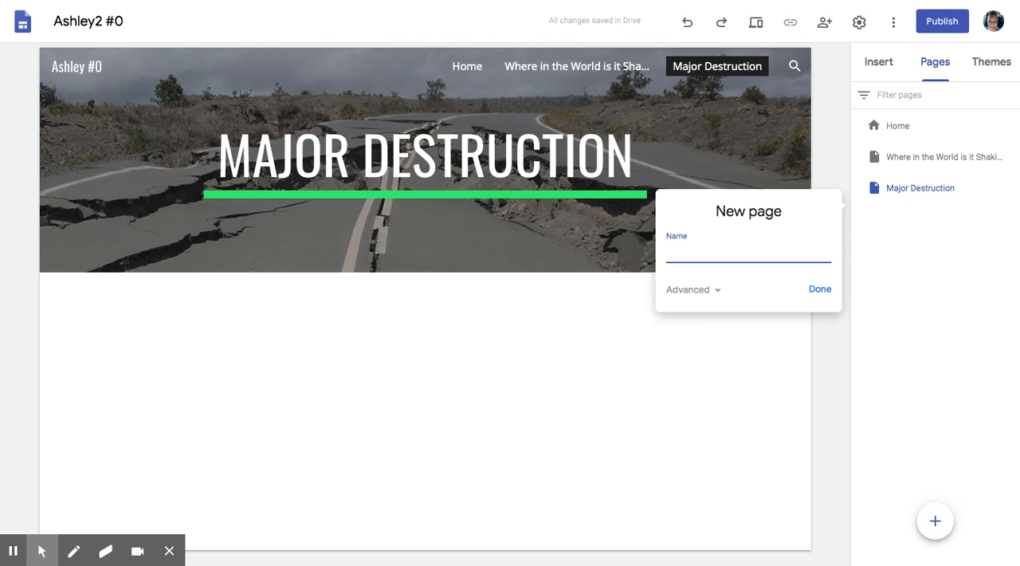
text(Shaky Sr)
key(BackSpace)
text(teps)
click(821, 289)
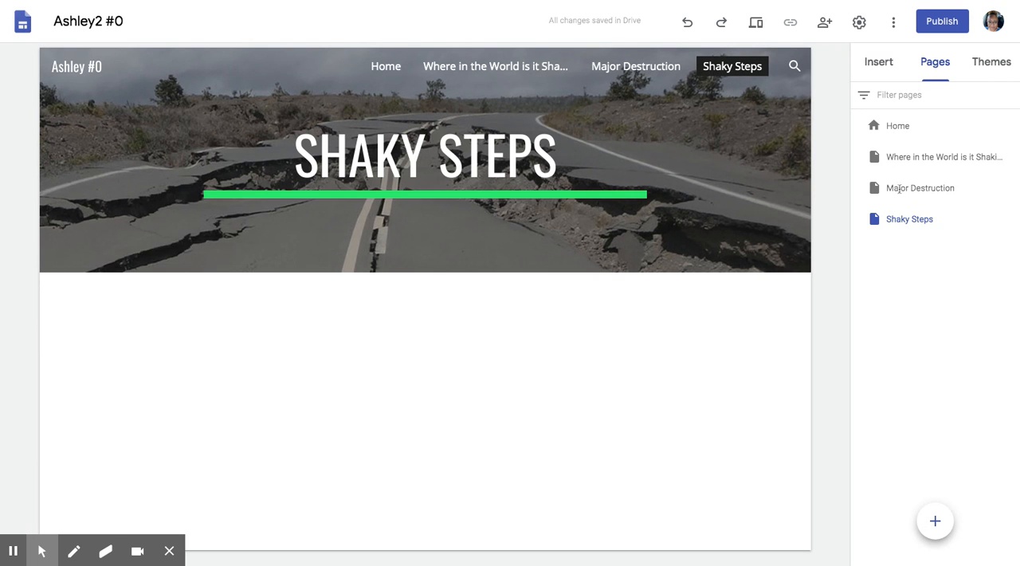
- Add another page named "Earthquakes vs. Volcanoes"
click(944, 519)
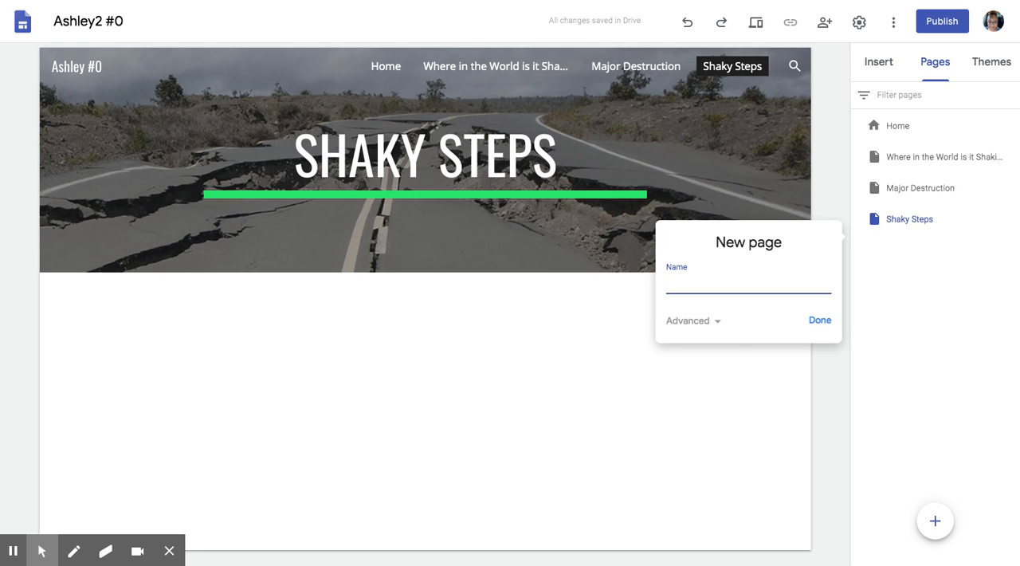
text(E)
text(arth quakes vs. Volcanoes)
click(822, 320)
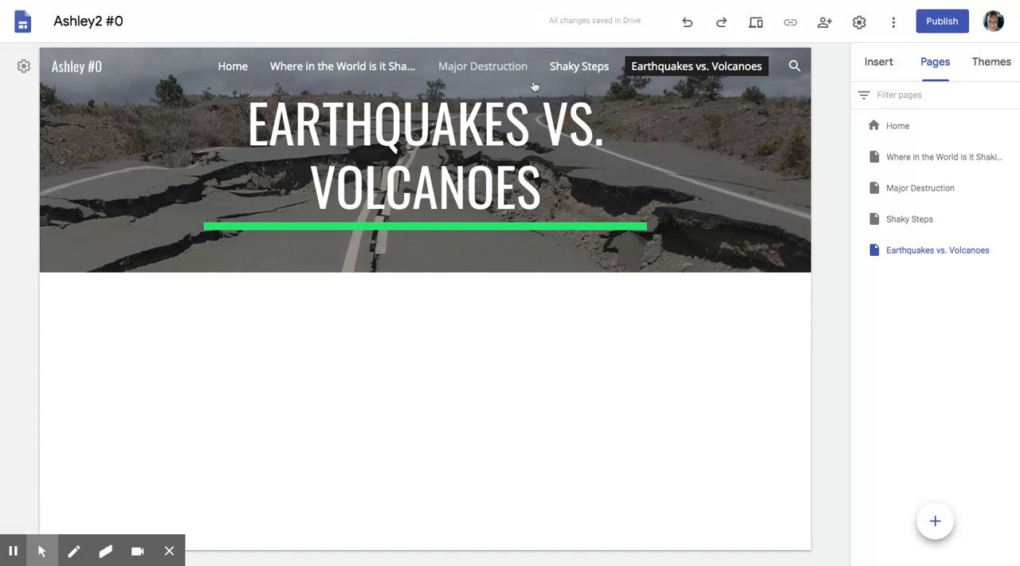
- Start creating another new page for the site
mouse_move(667, 179)
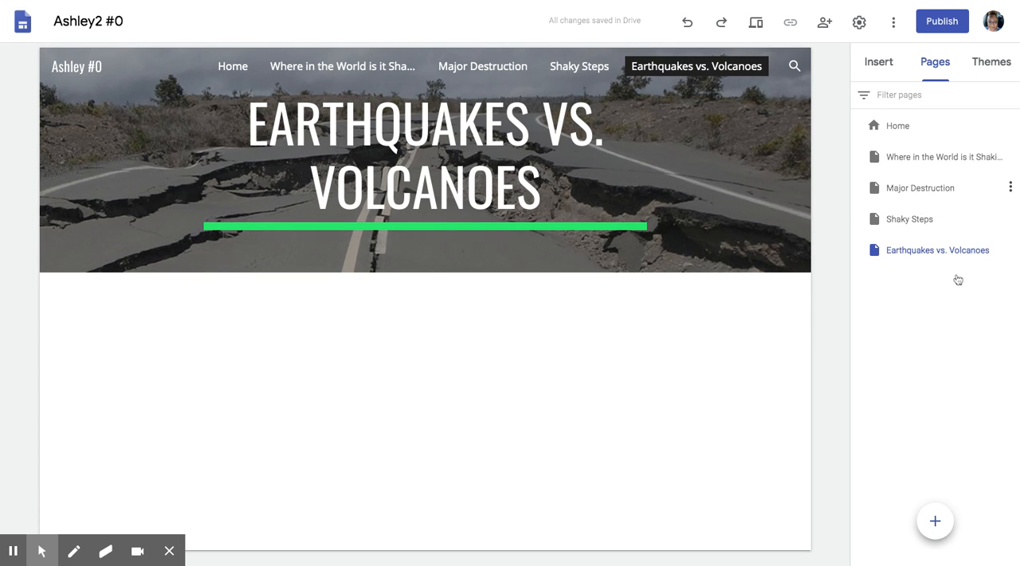
click(936, 520)
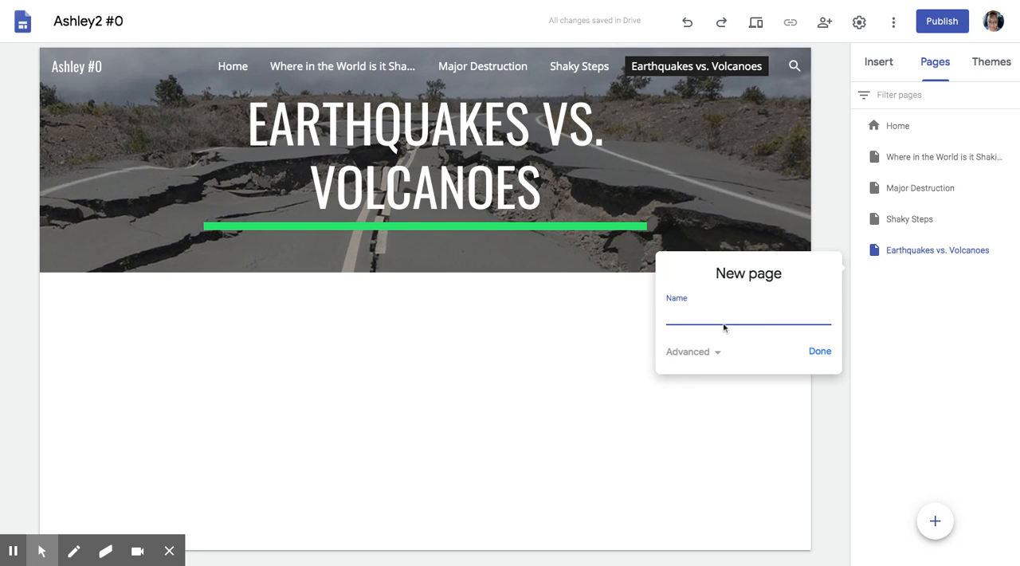
text(Why does this kee)
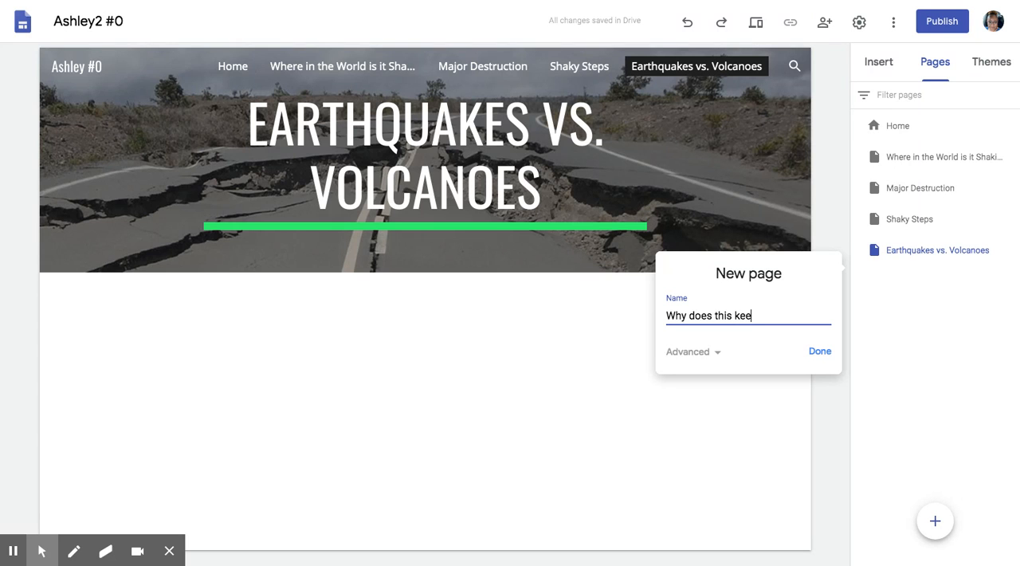
text(p happenning)
key(BackSpace)
key(BackSpace)
key(BackSpace)
key(BackSpace)
key(BackSpace)
key(BackSpace)
key(BackSpace)
key(BackSpace)
key(BackSpace)
key(BackSpace)
key(BackSpace)
key(BackSpace)
key(BackSpace)
key(BackSpace)
key(BackSpace)
key(BackSpace)
key(BackSpace)
key(BackSpace)
key(BackSpace)
key(BackSpace)
key(BackSpace)
key(BackSpace)
key(BackSpace)
key(BackSpace)
key(BackSpace)
key(BackSpace)
key(BackSpace)
key(BackSpace)
key(BackSpace)
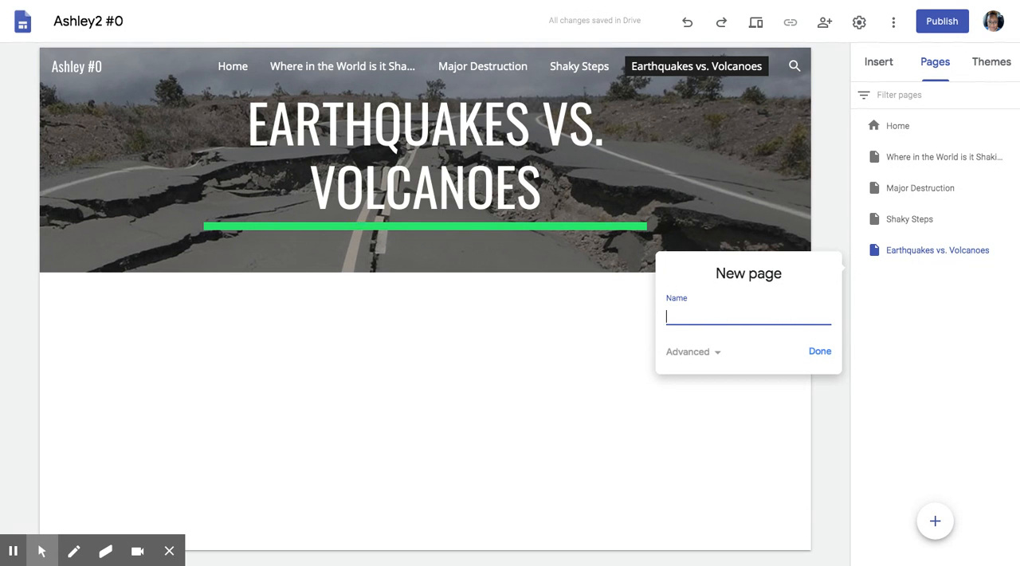
- Name the new page "Survival of the Shaky Grounds" and create it
text(Survival of the Shaky)
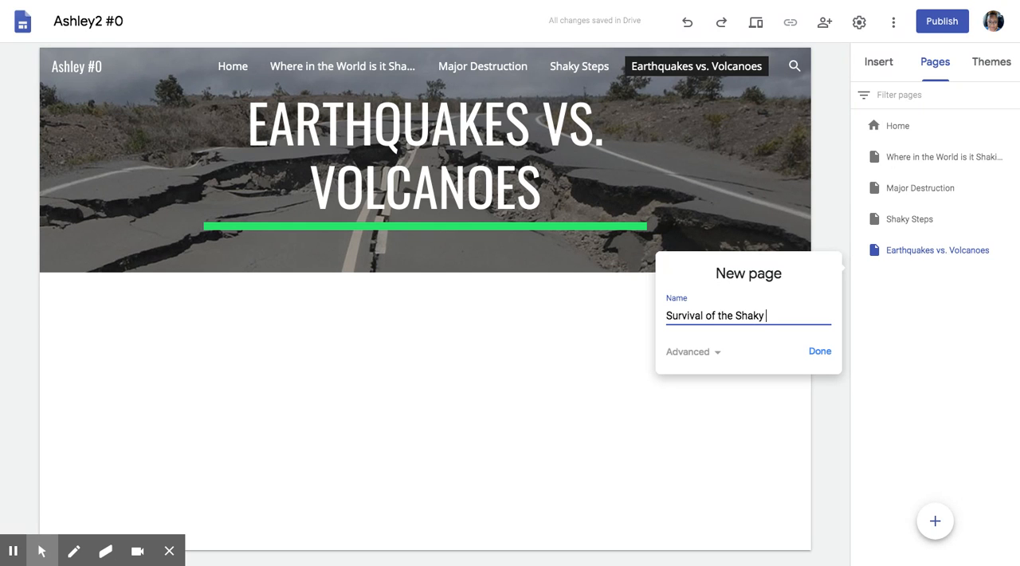
text(Grounds)
click(817, 351)
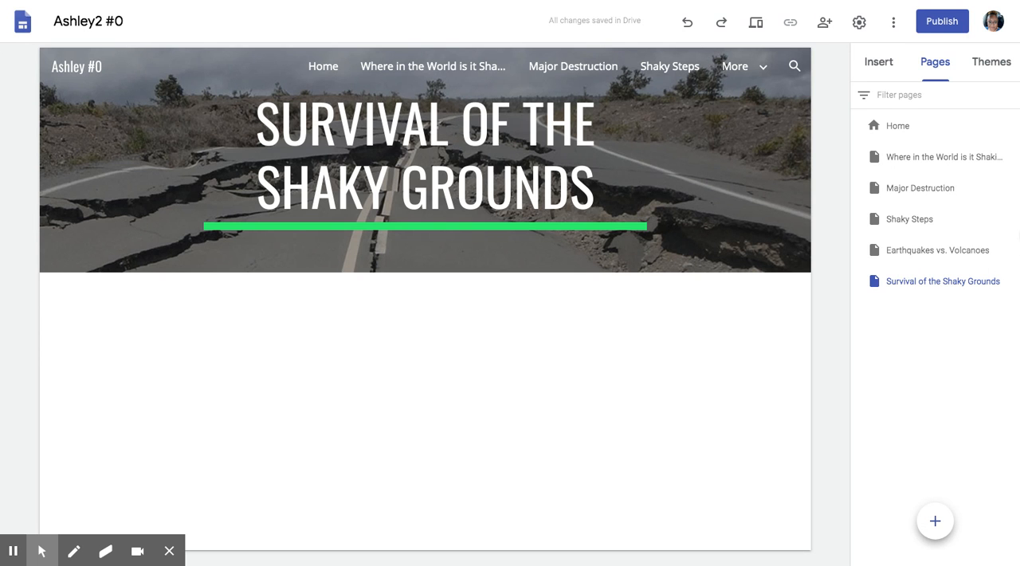
- Add another page named "Glossary"
click(935, 520)
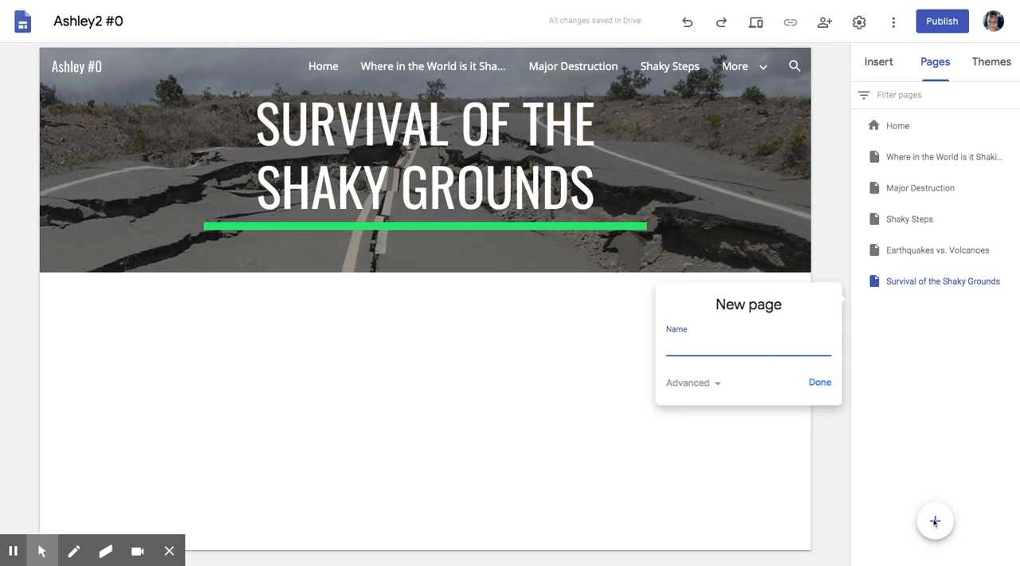
text(Glossary)
click(820, 382)
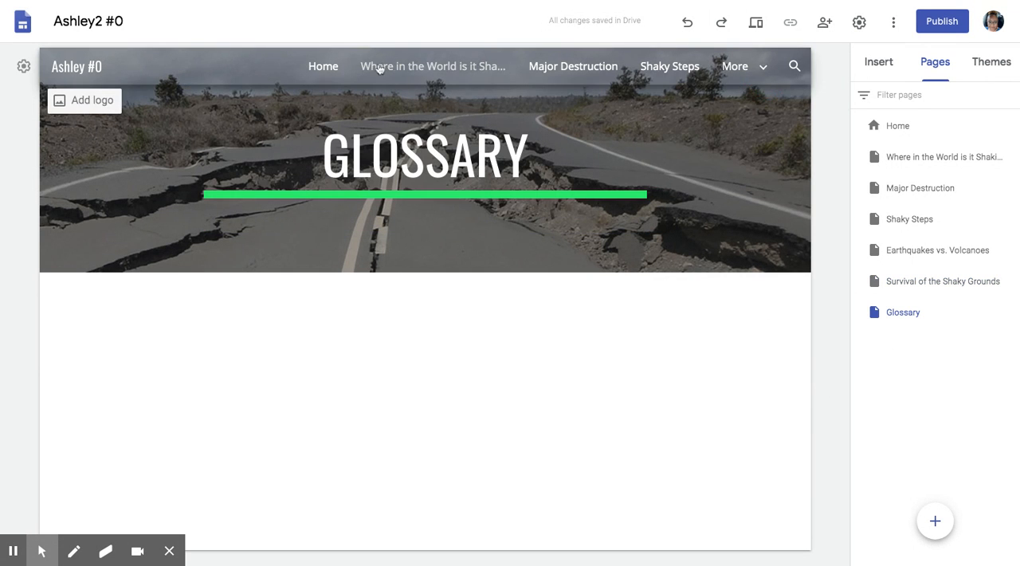
- Reorder the pages so Shaky Steps precedes Major Destruction and Survival of the Shaky Grounds precedes Earthquakes vs. Volcanoes
mouse_move(755, 74)
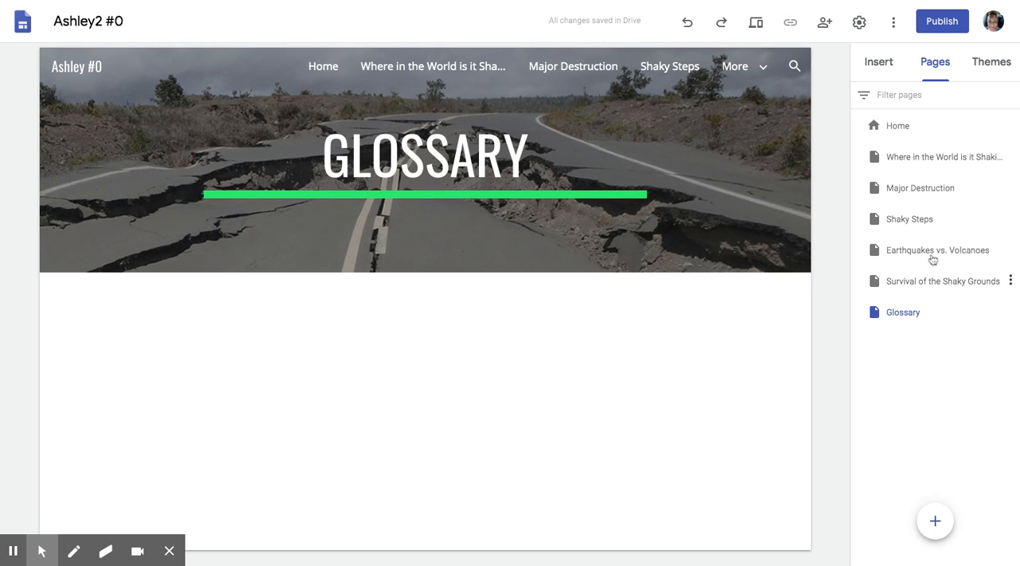
click(925, 283)
drag(924, 284, 906, 237)
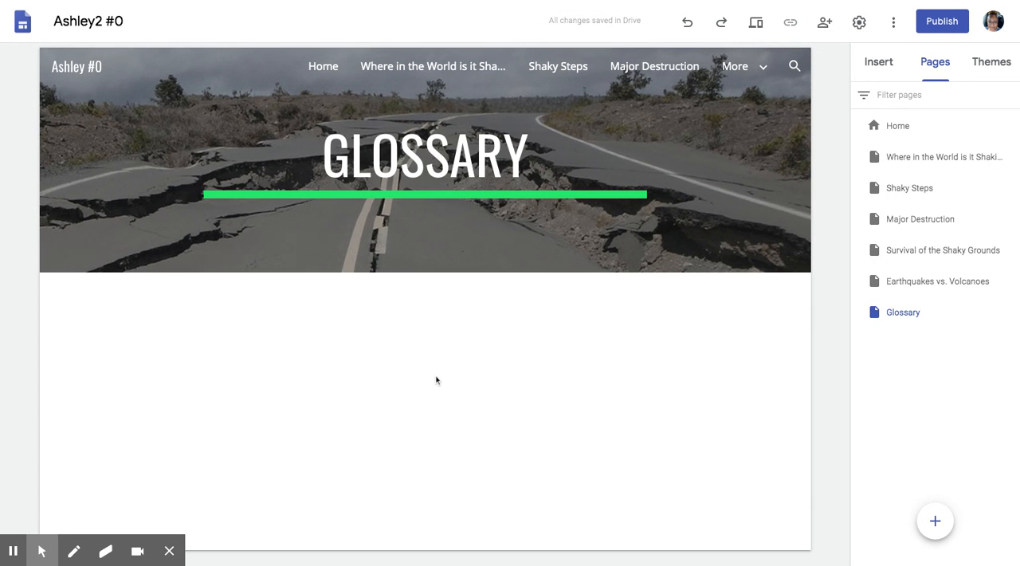
- Open the Major Destruction page and look through its page options without applying any
click(924, 222)
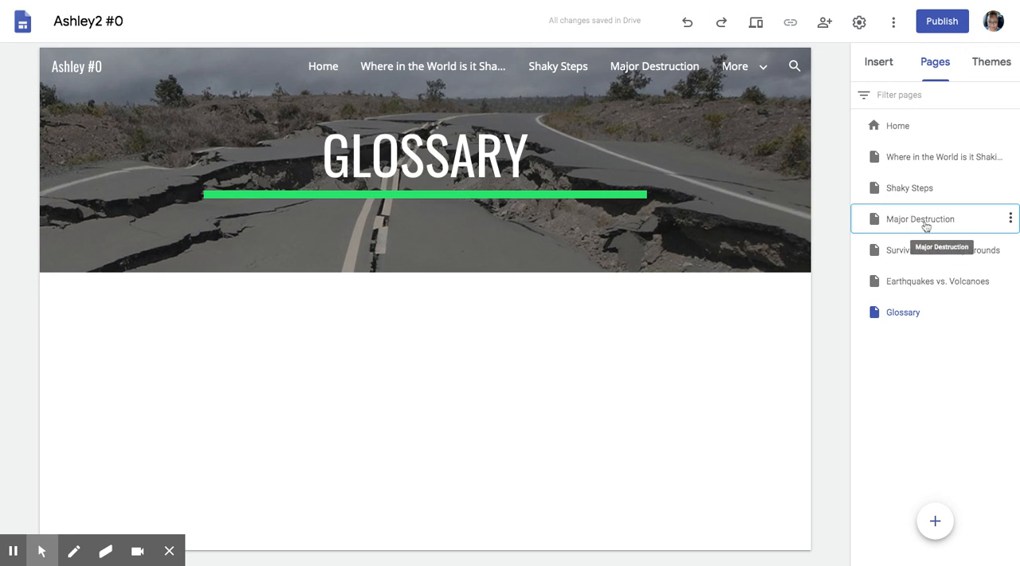
click(1011, 220)
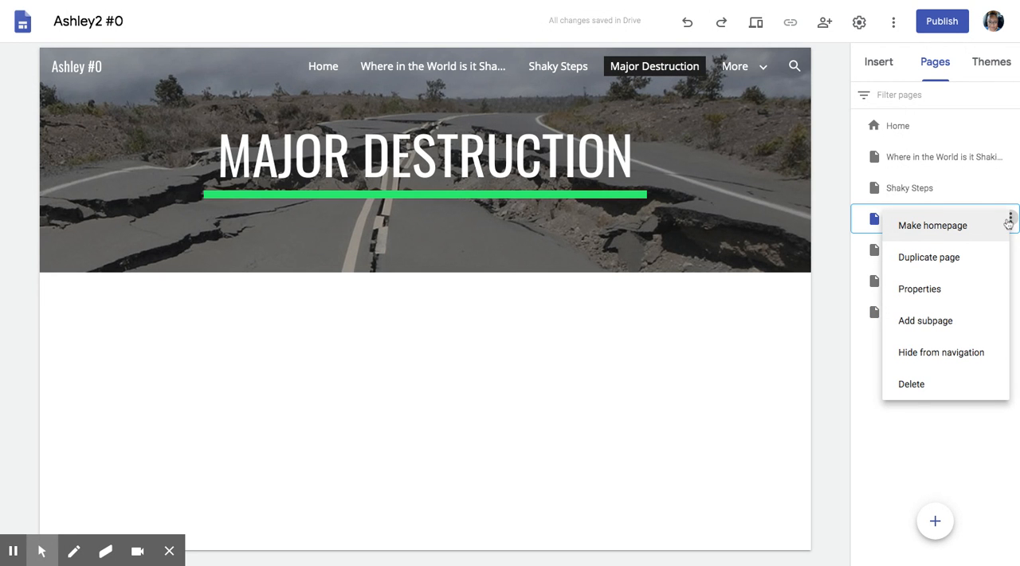
click(974, 199)
click(973, 199)
double_click(929, 220)
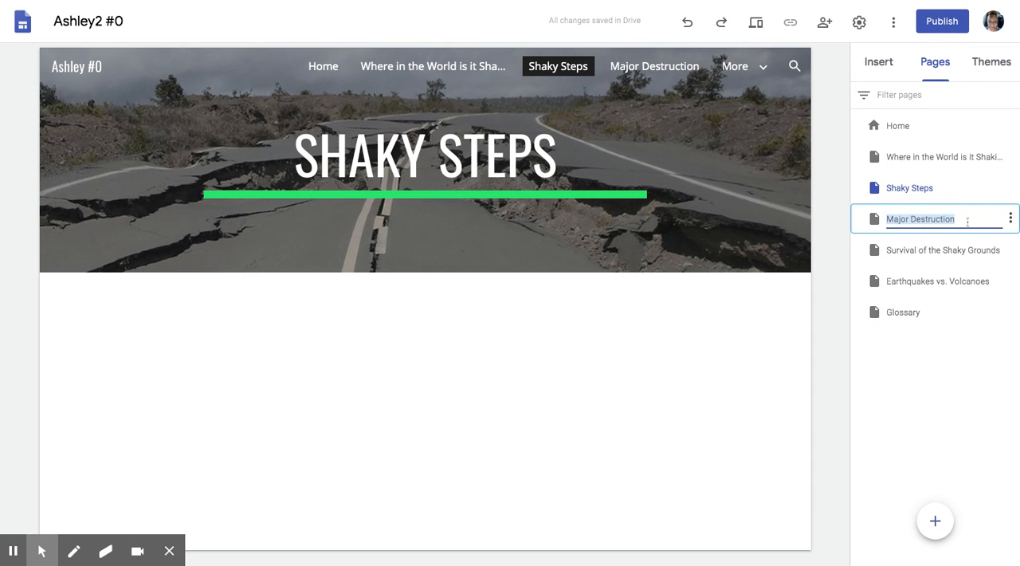
click(967, 221)
text(dd)
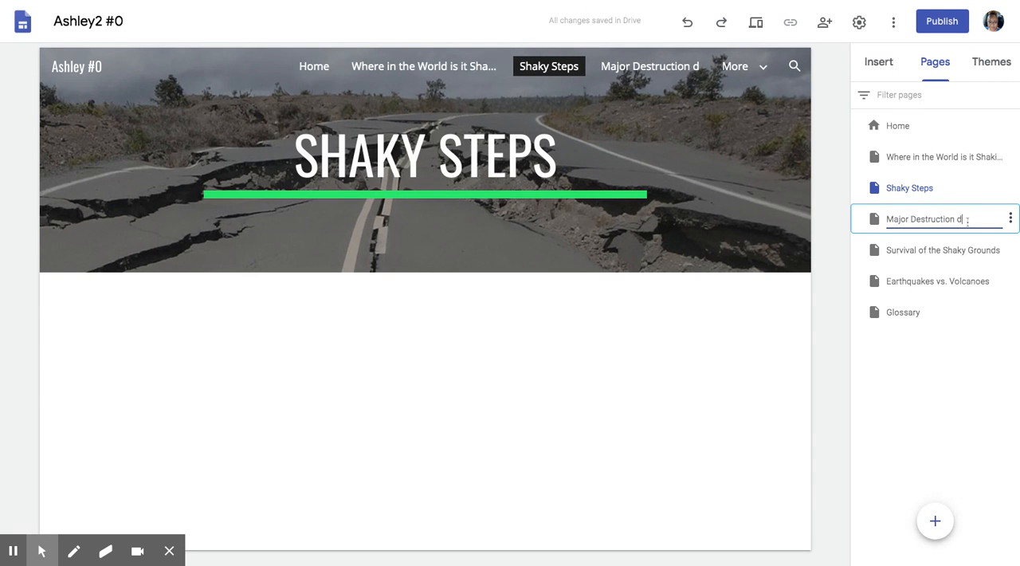
key(BackSpace)
key(BackSpace)
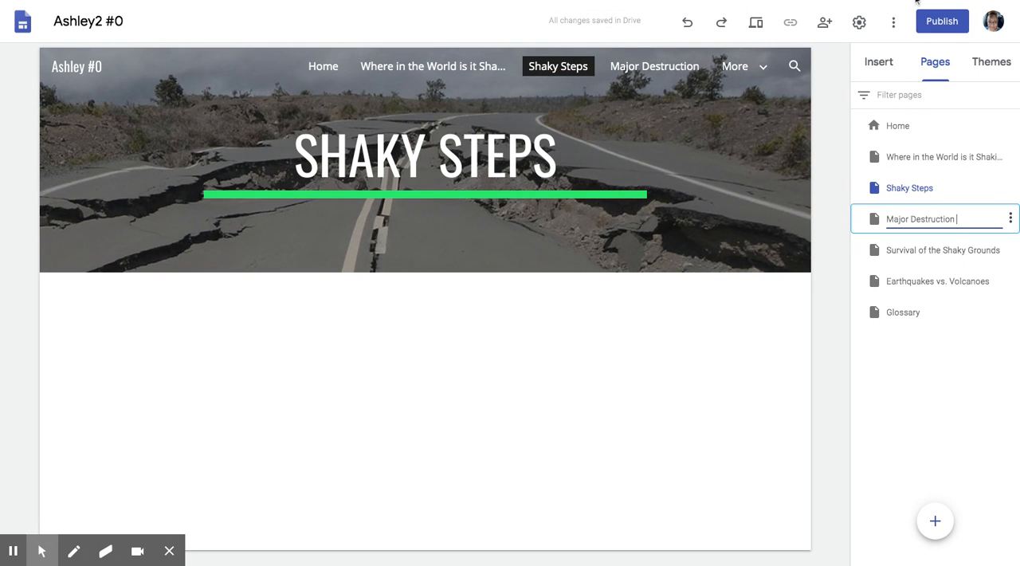
click(917, 1)
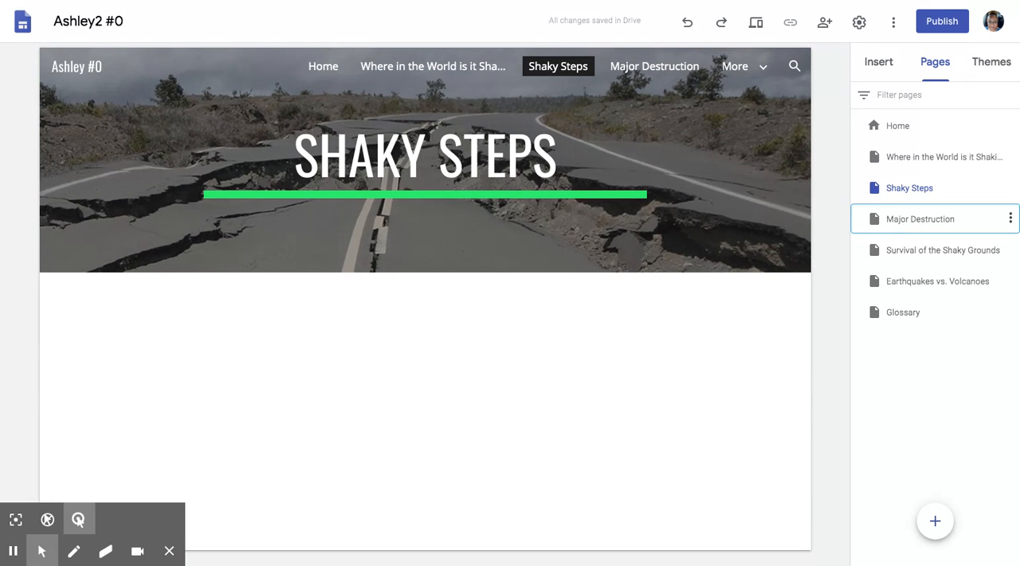